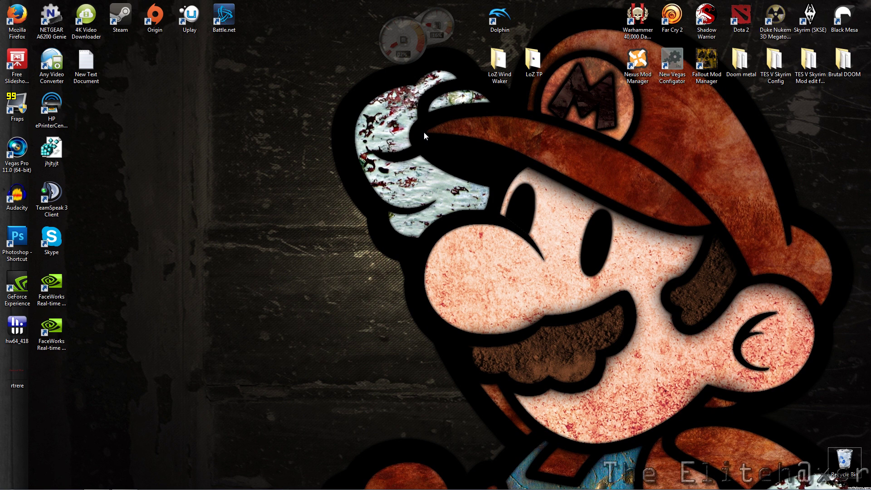
Launch Dolphin and set the framelimit to Auto in its general configuration
double_click(501, 20)
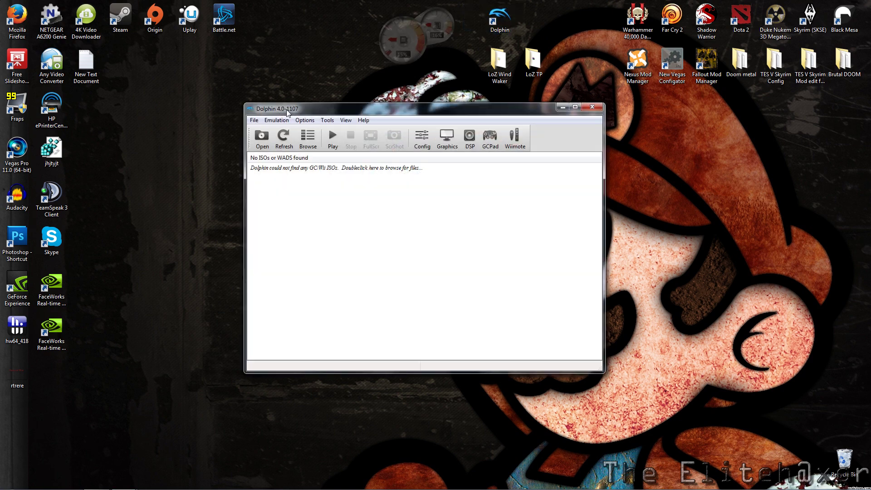
mouse_move(757, 488)
click(422, 139)
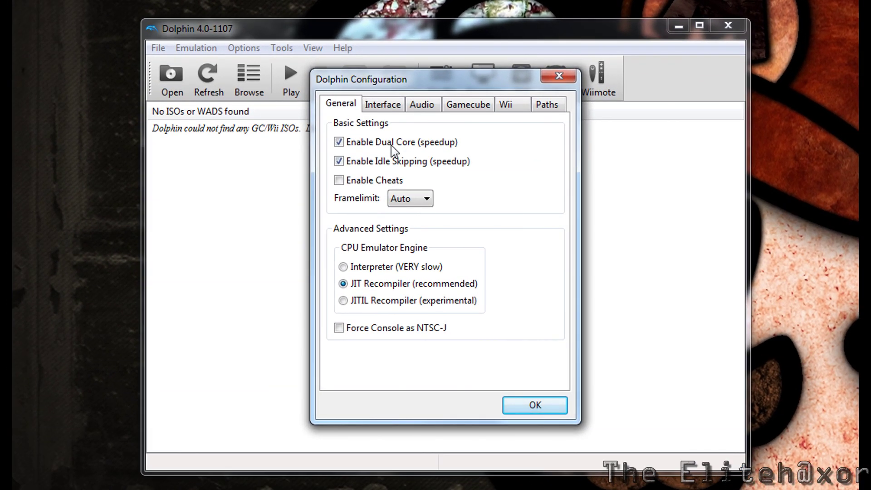
mouse_move(392, 162)
click(420, 200)
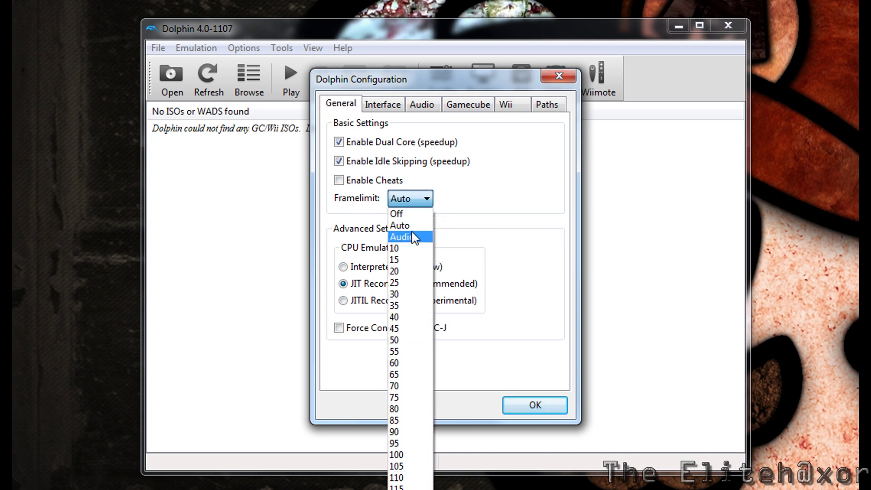
click(423, 227)
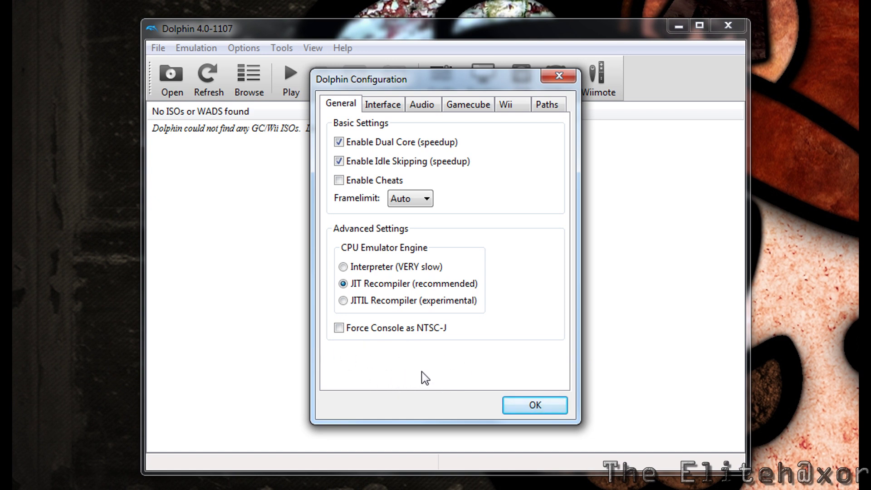
View the interface settings and set the audio backend to OpenAL in the sound settings
click(382, 105)
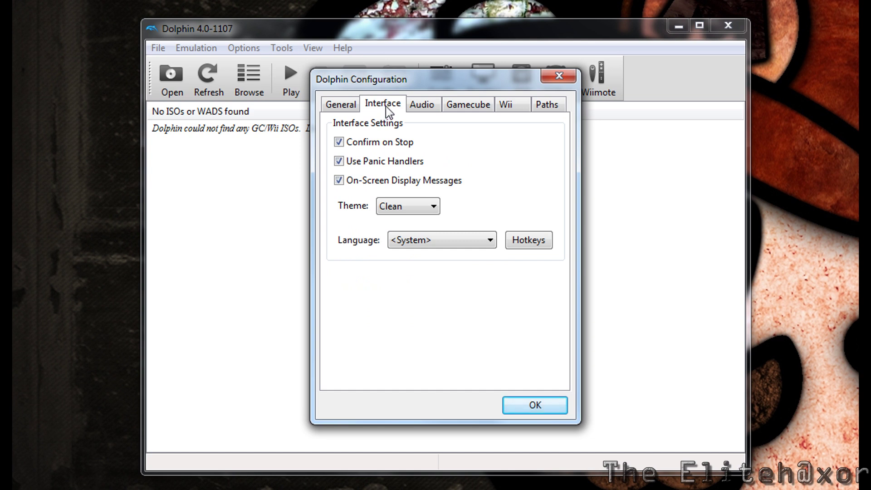
click(418, 106)
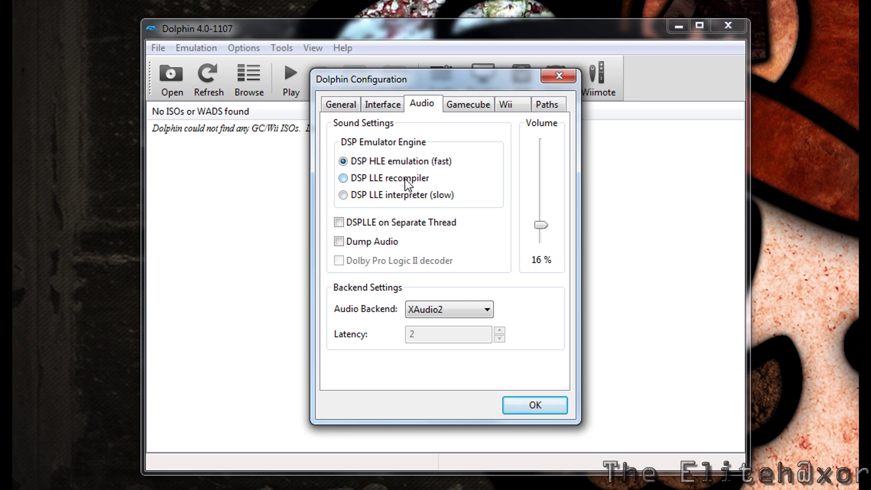
click(463, 312)
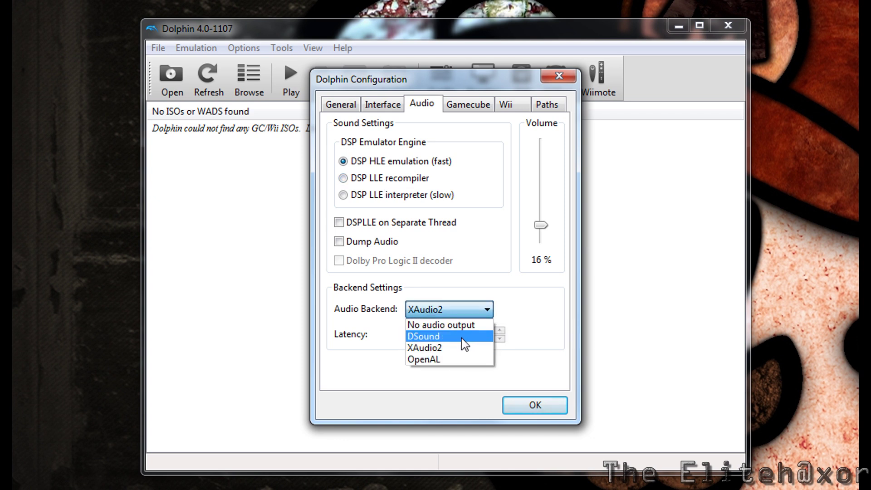
click(446, 348)
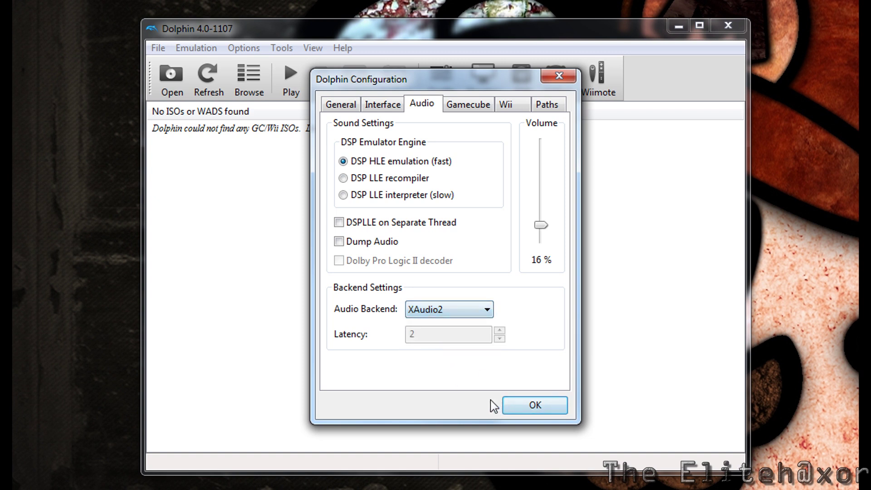
click(463, 312)
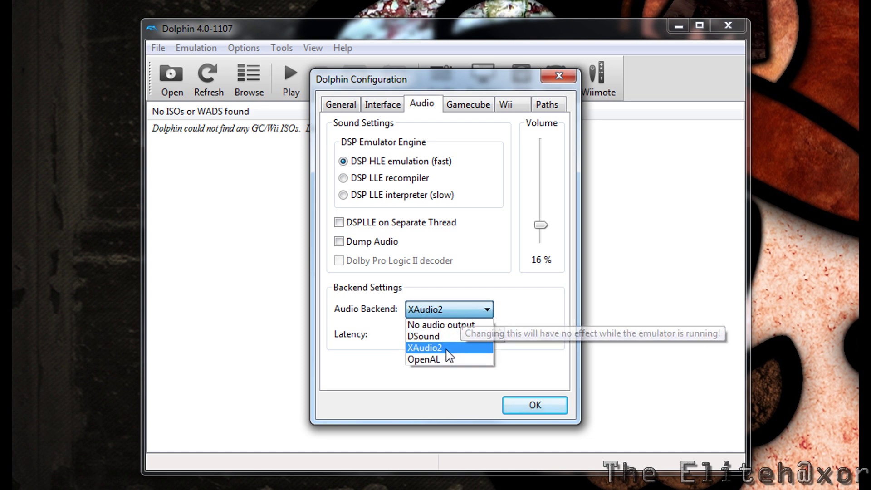
click(445, 363)
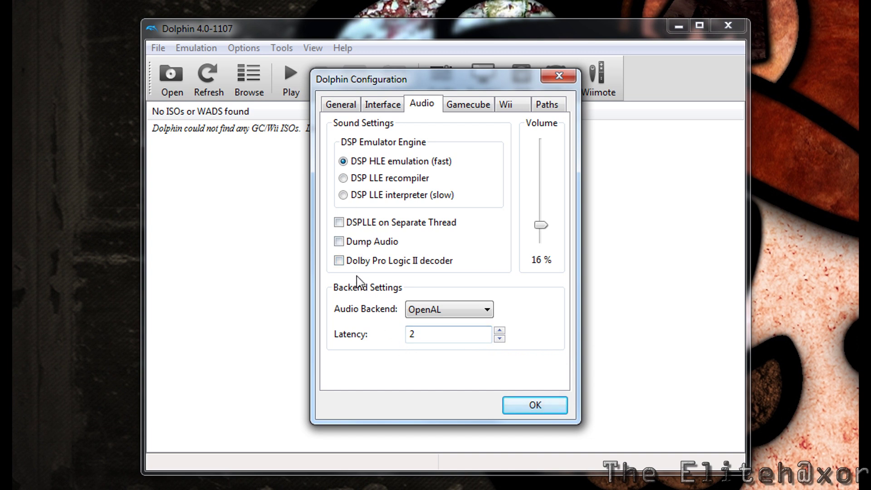
click(434, 308)
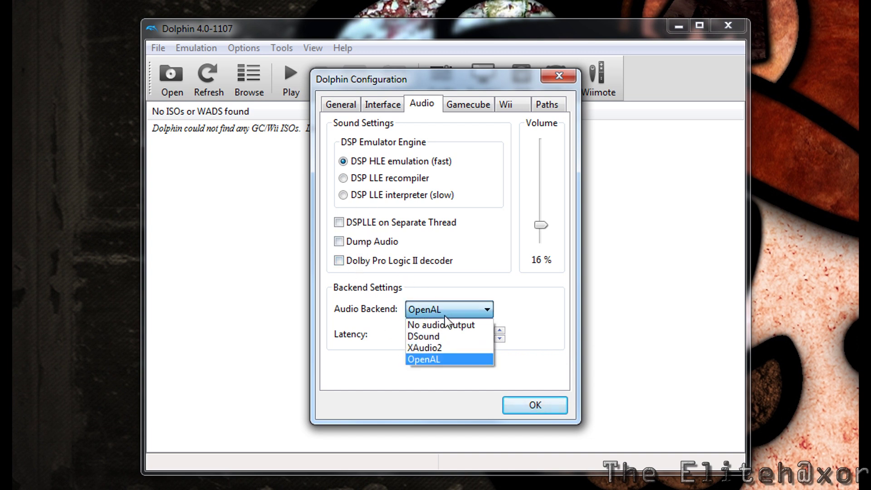
click(442, 354)
Check the Slot A memory card options in the Gamecube settings and accept the configuration
click(467, 109)
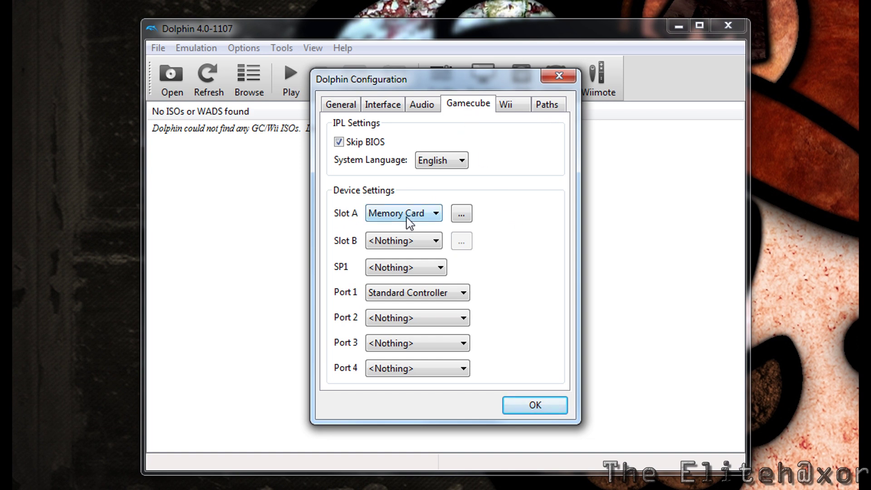
click(462, 214)
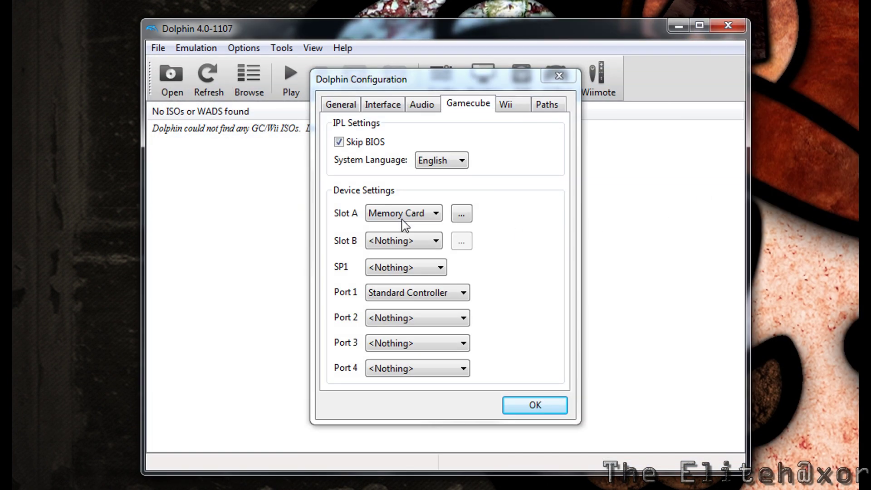
click(403, 216)
click(403, 217)
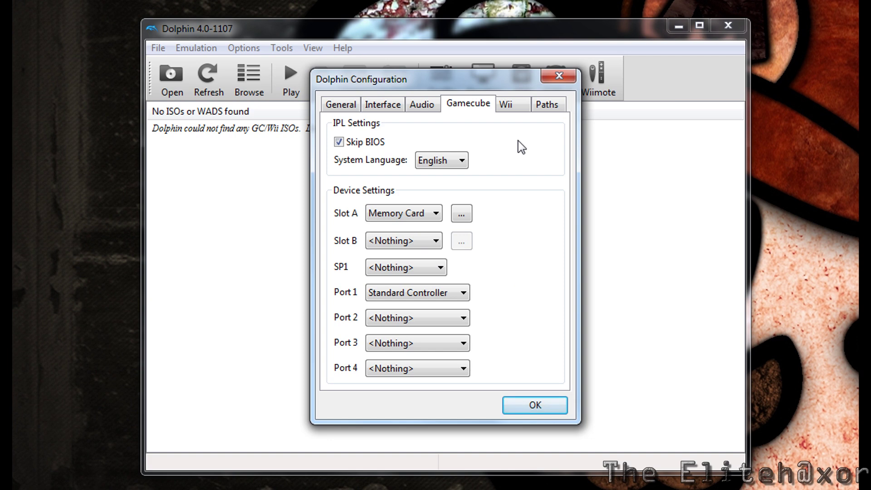
click(536, 405)
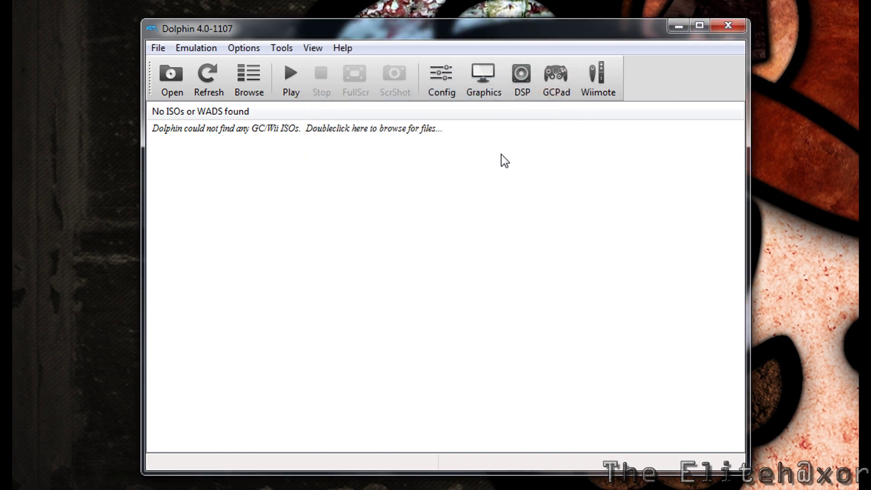
Open the graphics configuration and choose OpenGL as the rendering backend
click(484, 93)
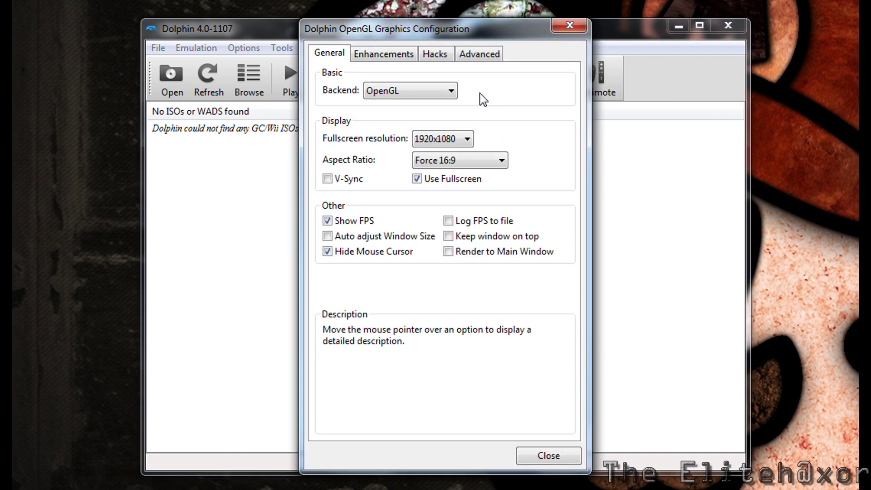
click(430, 92)
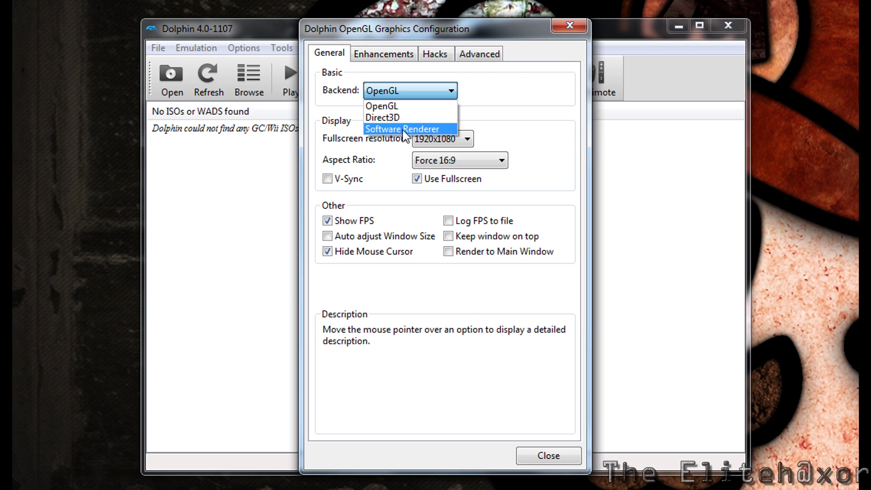
click(383, 106)
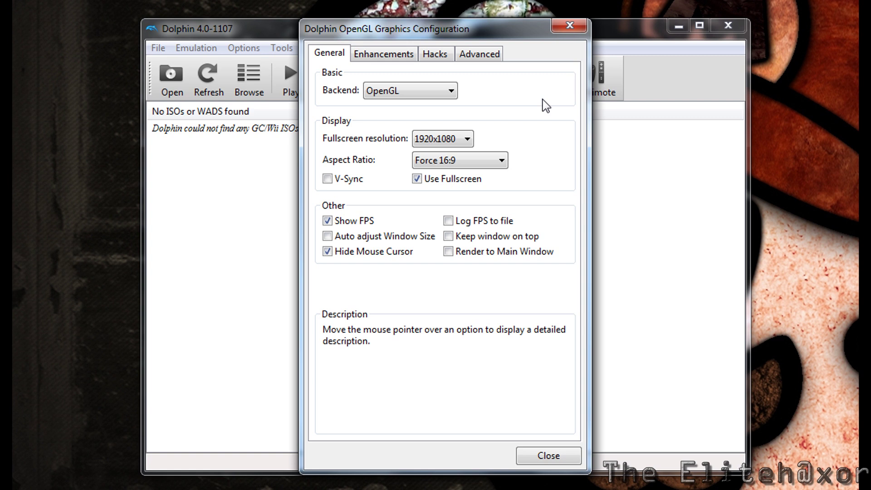
click(437, 93)
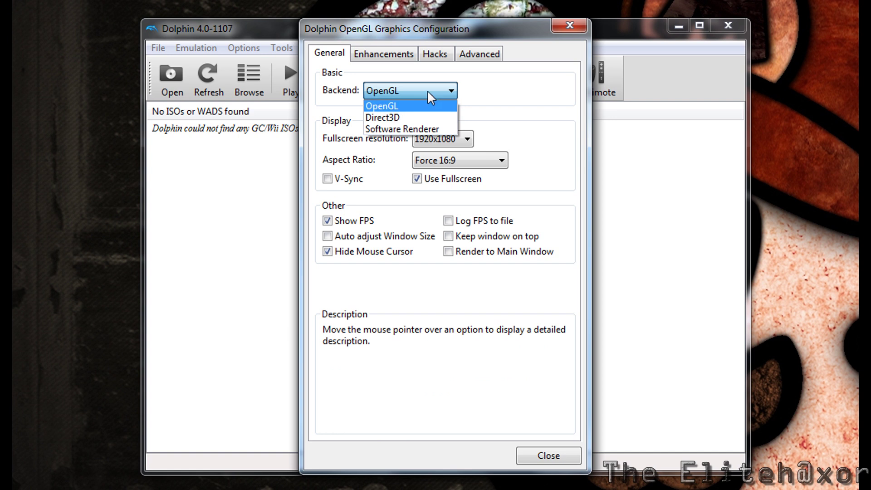
click(427, 91)
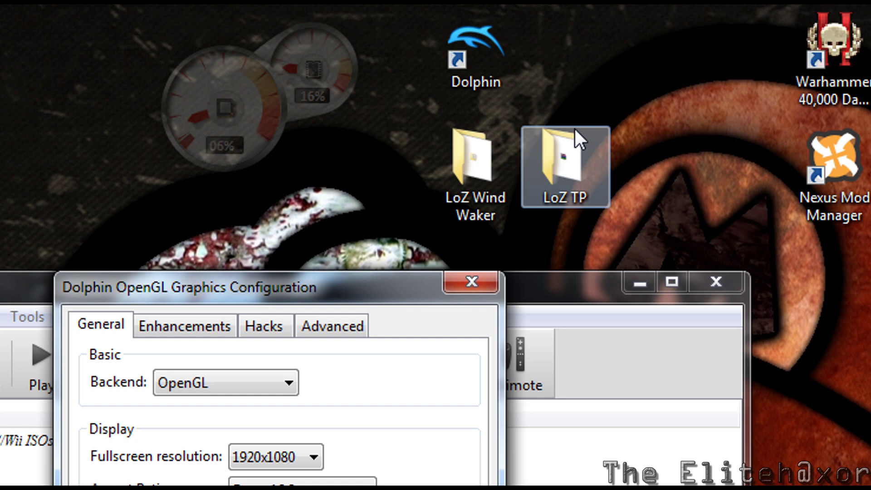
drag(635, 100, 410, 204)
click(410, 204)
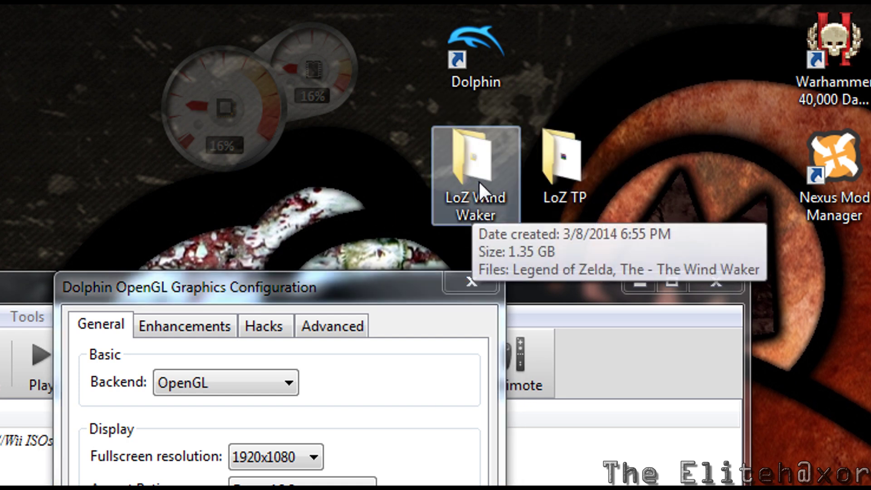
mouse_move(477, 201)
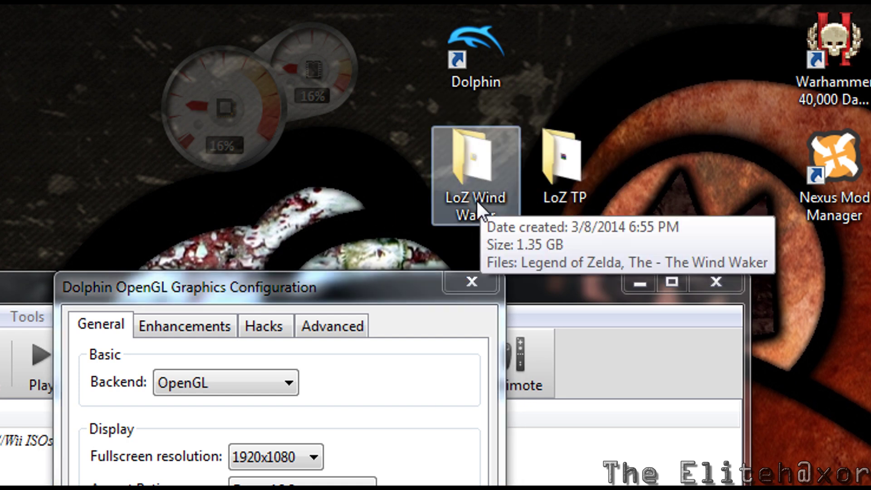
mouse_move(573, 197)
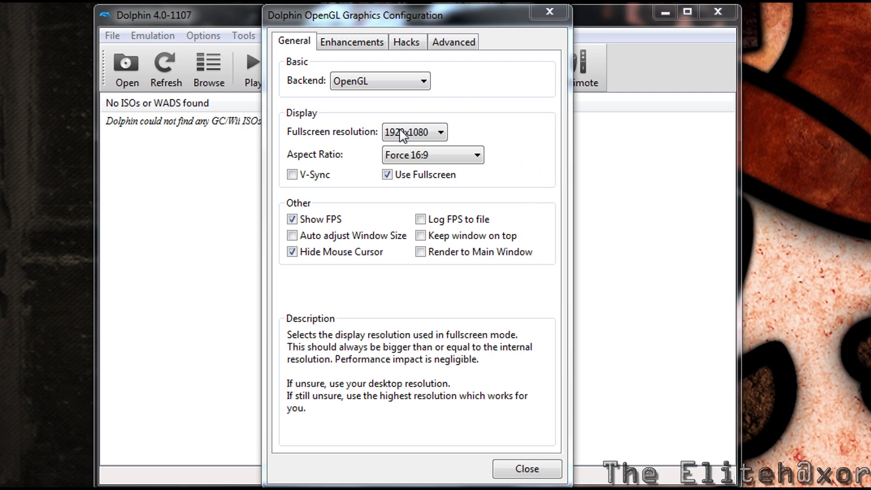
Review the fullscreen resolution choices and set the aspect ratio to Force 16:9
click(416, 137)
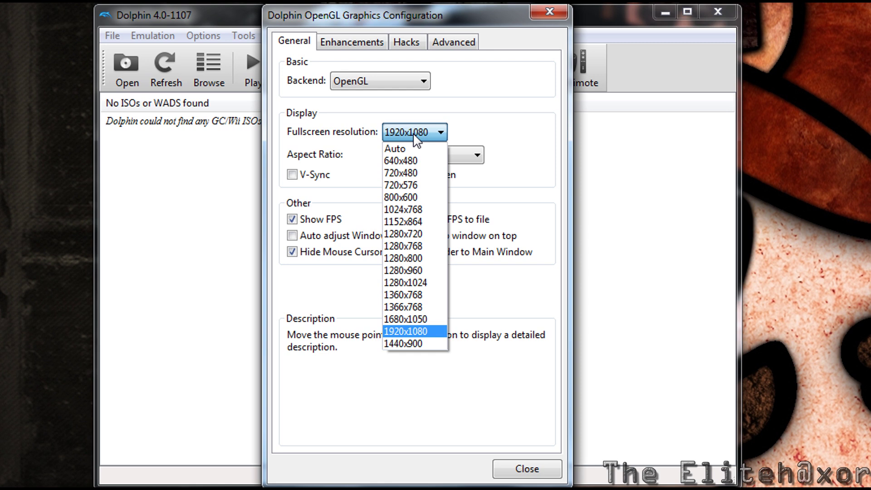
click(414, 137)
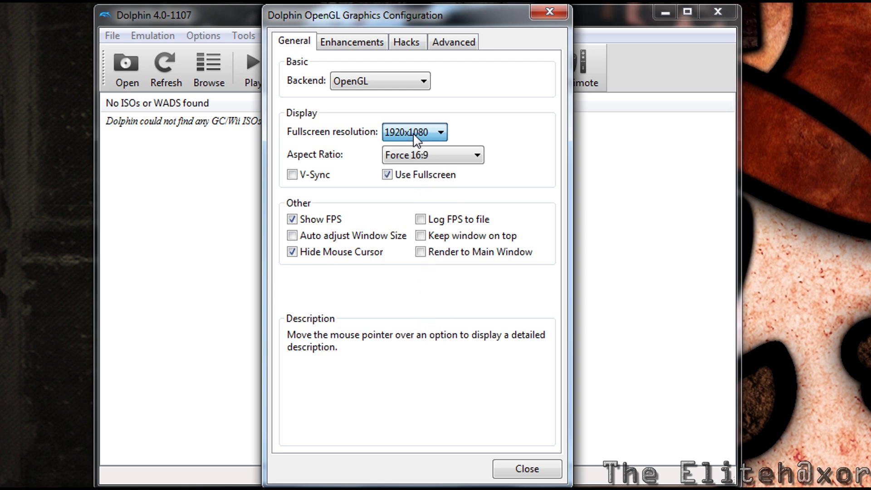
click(450, 150)
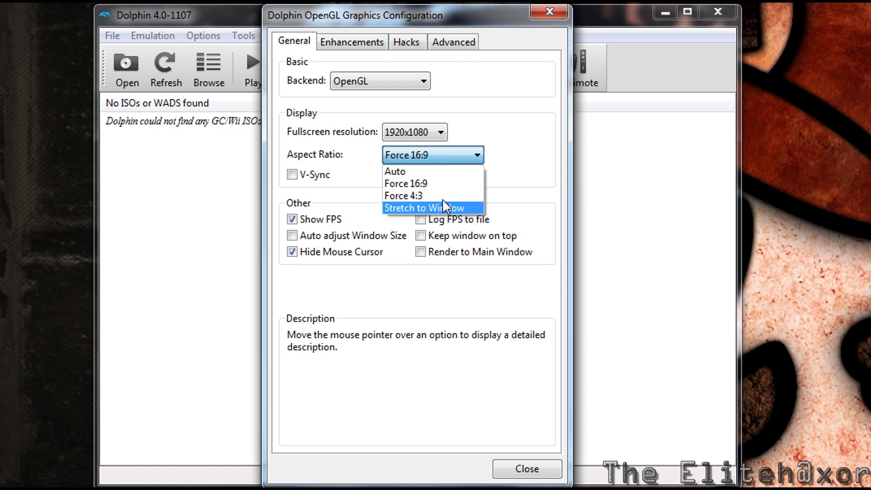
click(444, 183)
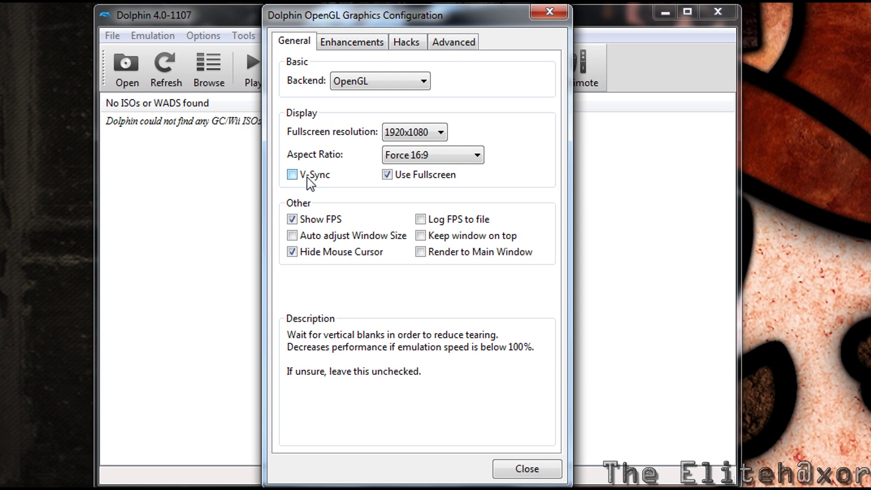
mouse_move(314, 222)
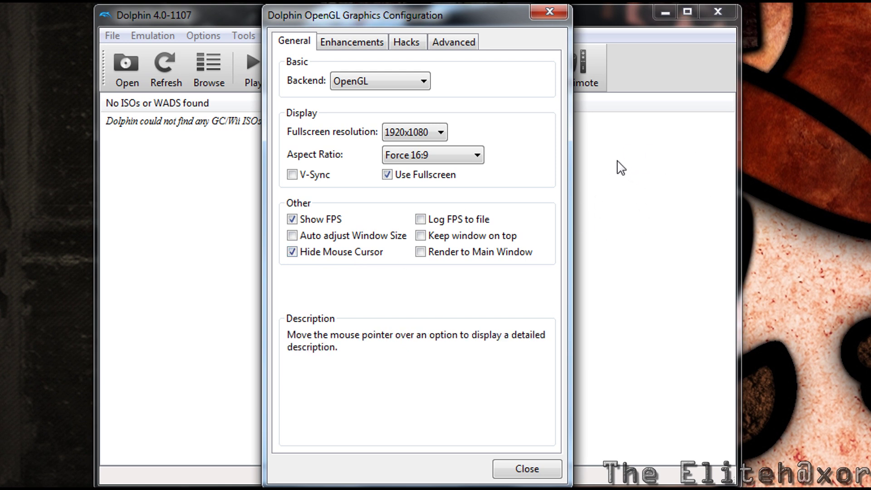
Examine the internal resolution choices in the graphics enhancements and compare them with the general display settings
click(346, 47)
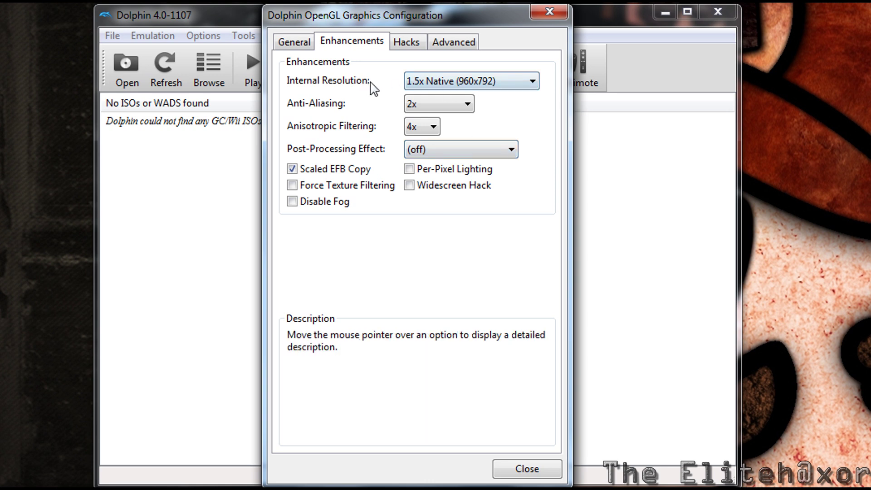
mouse_move(424, 87)
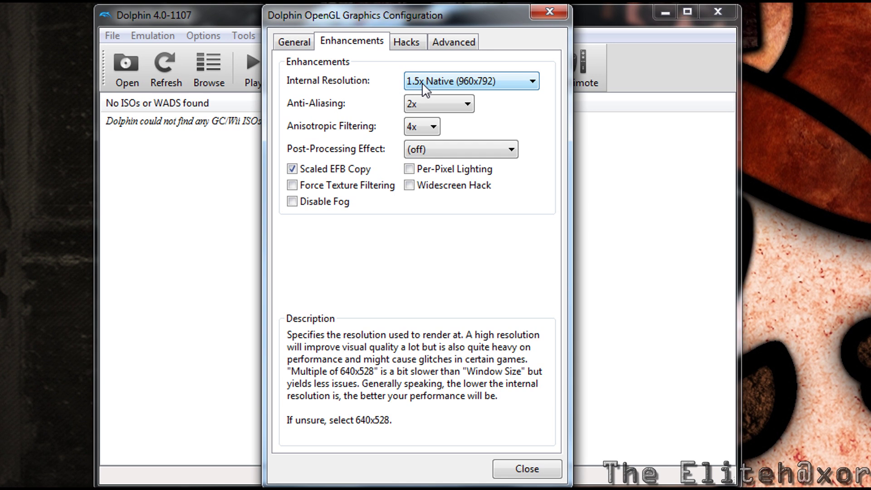
click(425, 86)
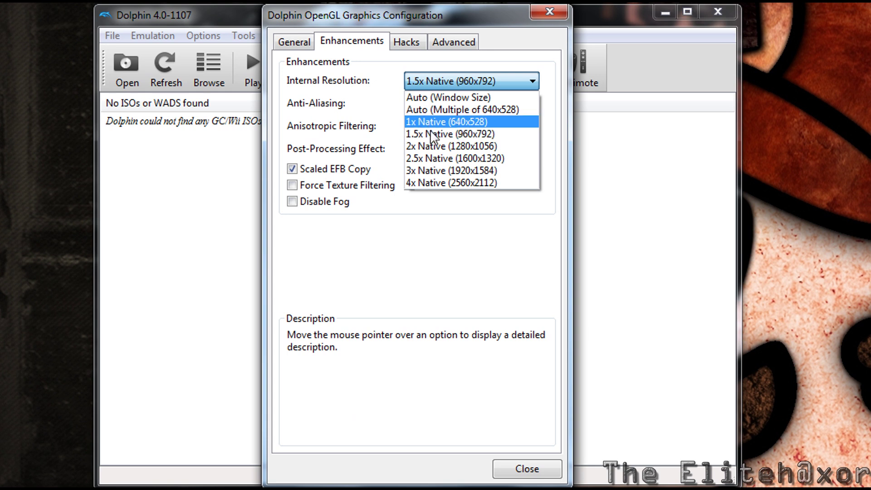
click(561, 126)
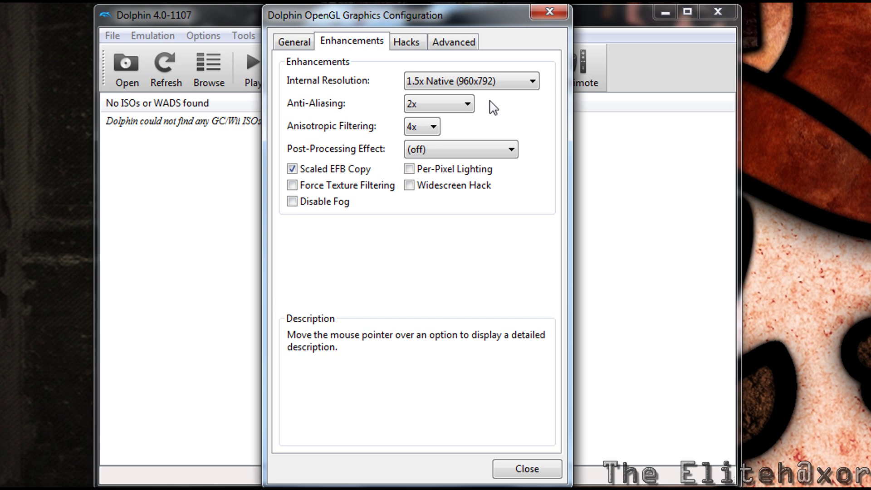
mouse_move(436, 87)
click(292, 42)
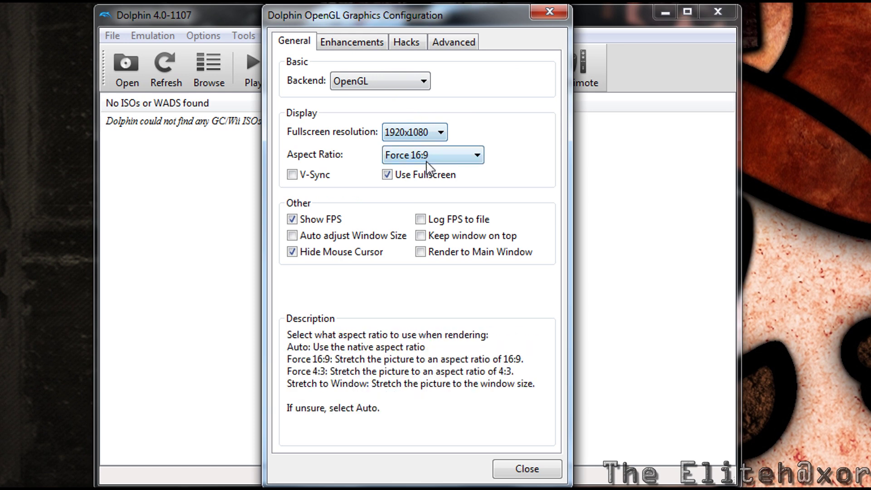
Review the anti-aliasing levels in the graphics enhancements and choose 2x
click(369, 42)
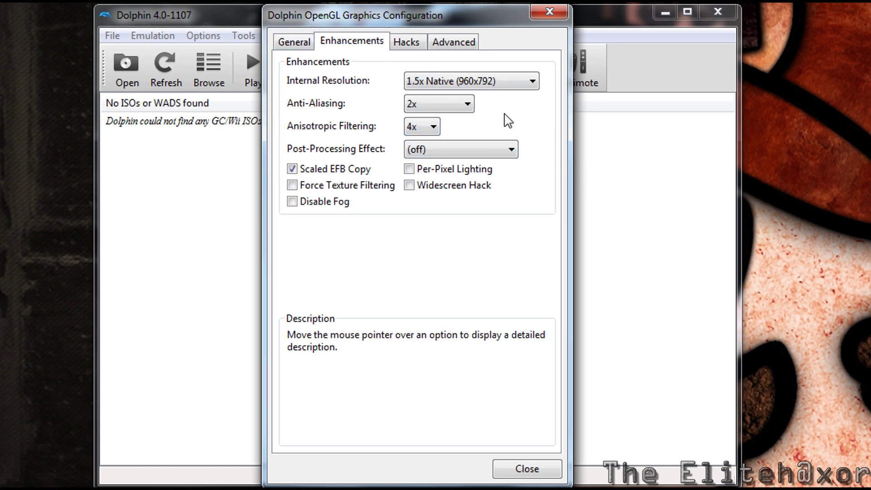
click(415, 108)
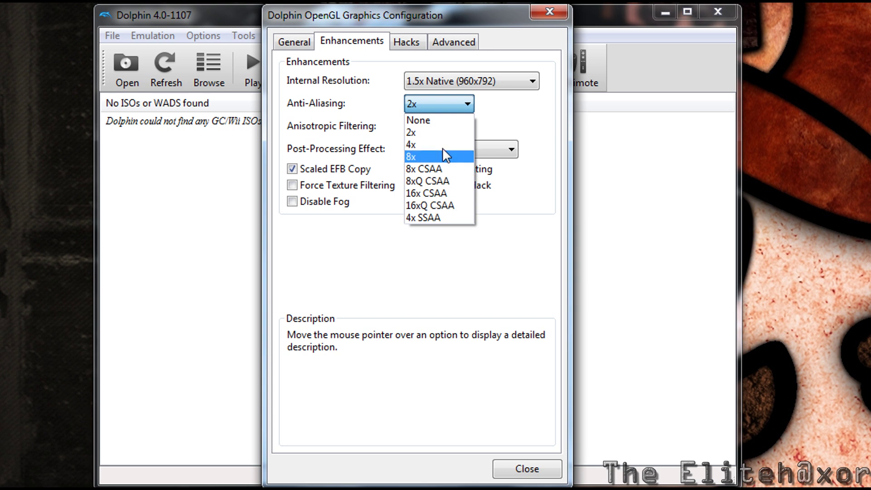
click(414, 132)
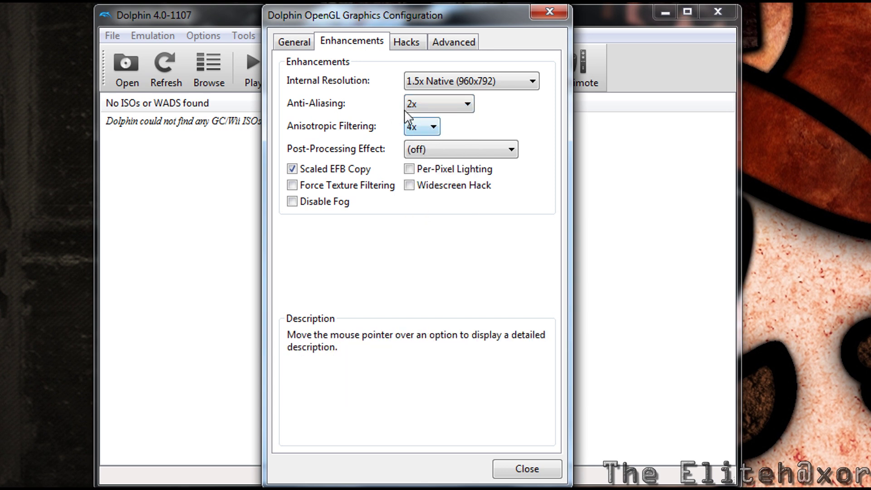
click(429, 107)
click(445, 111)
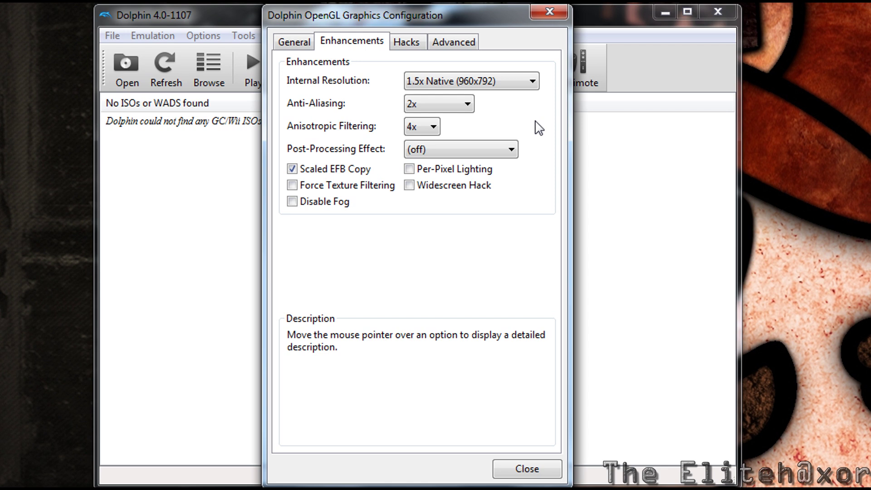
Set the anisotropic filtering to 4x in the graphics enhancements
mouse_move(431, 130)
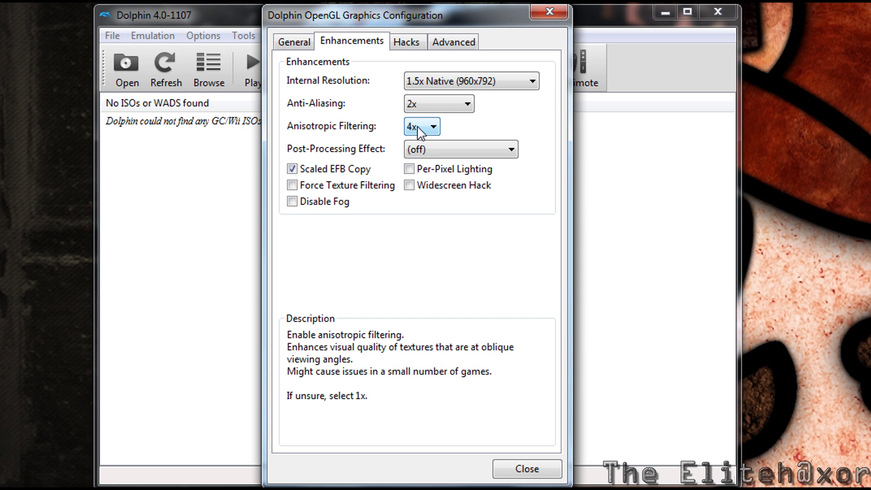
click(421, 132)
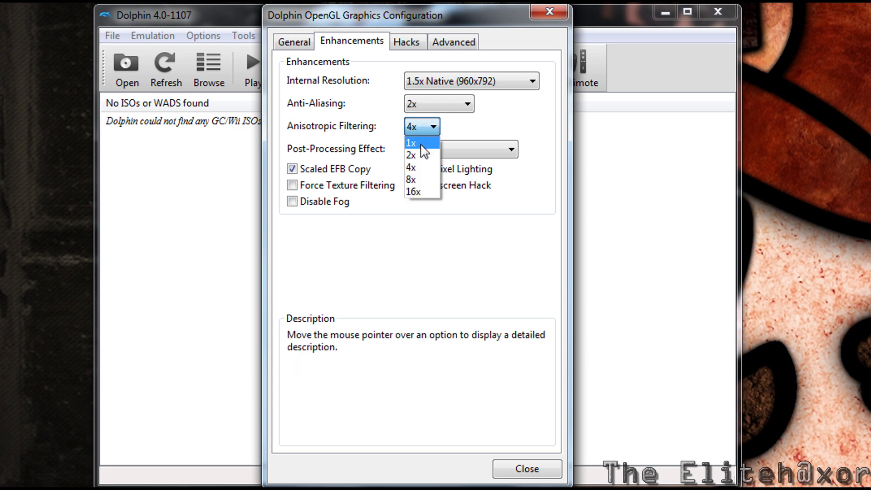
click(415, 167)
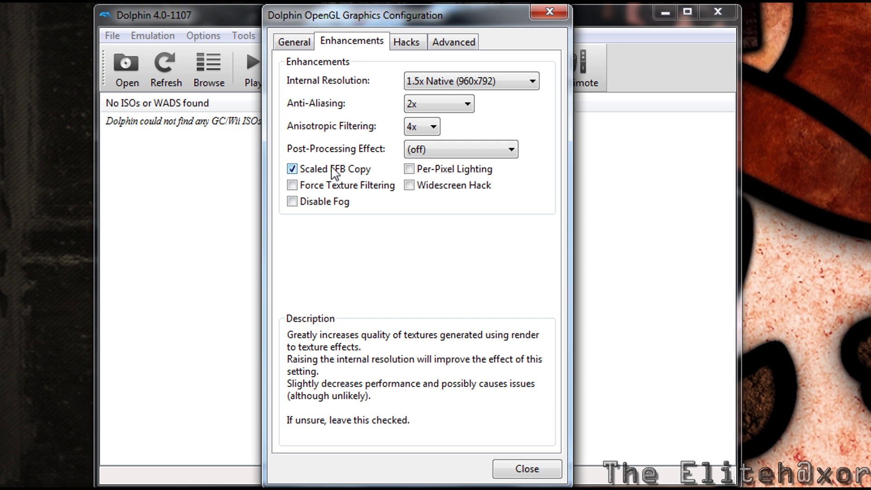
Review the frame buffer, EFB copy and depth calculation hacks and the advanced options, and close the graphics configuration
click(408, 43)
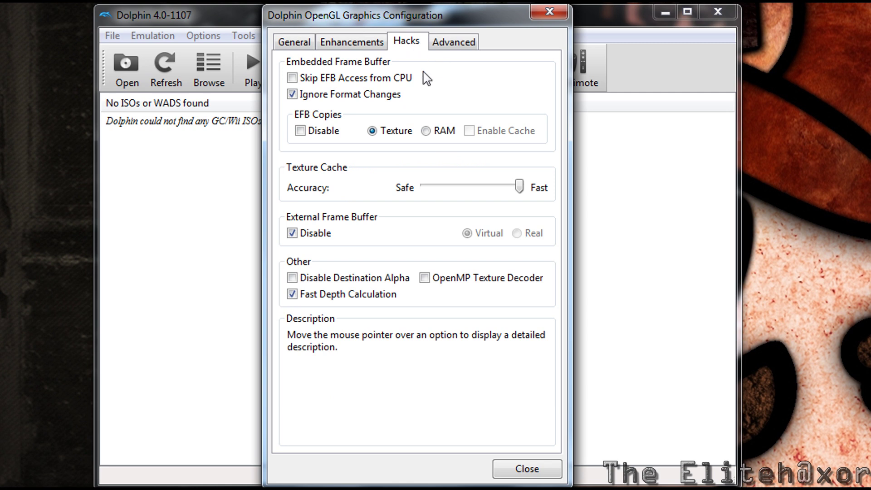
mouse_move(322, 101)
mouse_move(393, 136)
mouse_move(321, 237)
mouse_move(327, 304)
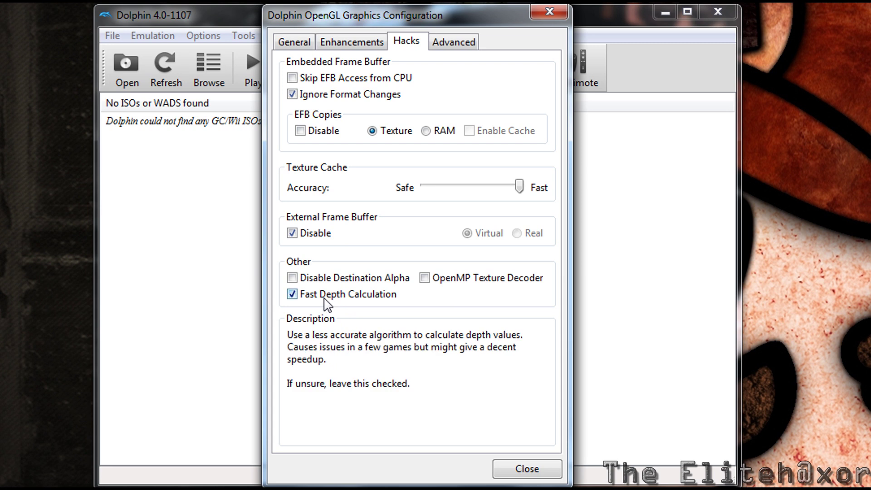
click(454, 43)
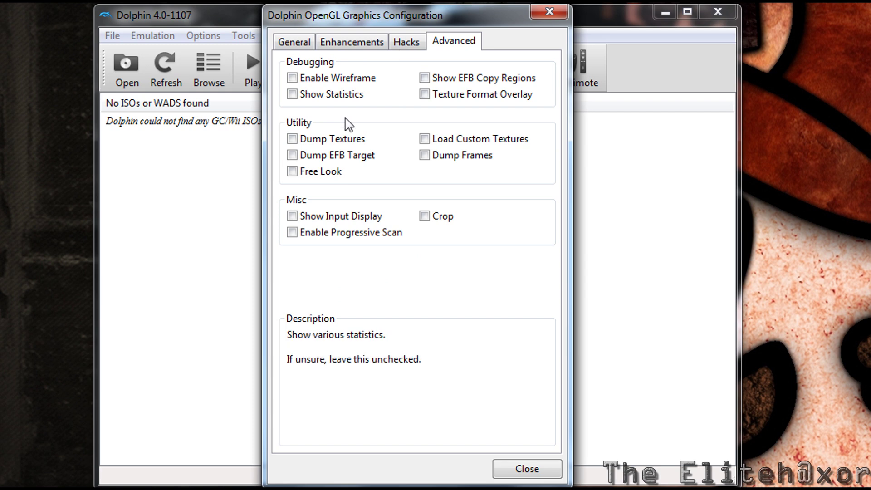
click(540, 469)
Check the DSP audio settings and close the configuration without changes
click(497, 79)
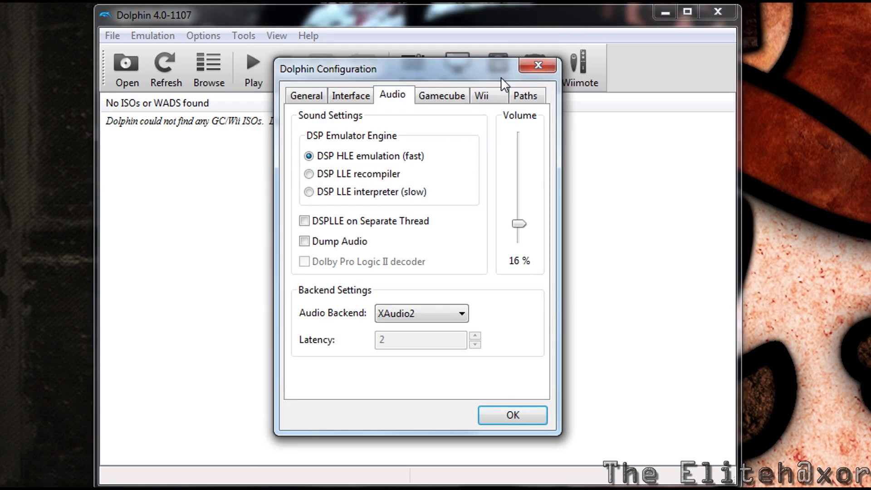
click(538, 65)
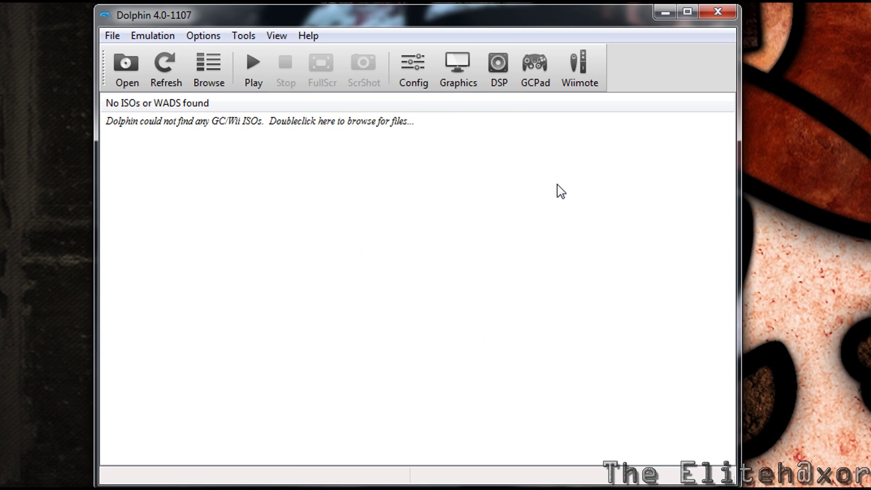
Examine the Pad 1 gamepad mapping in the GameCube controller configuration and accept it
click(542, 81)
drag(556, 49, 549, 118)
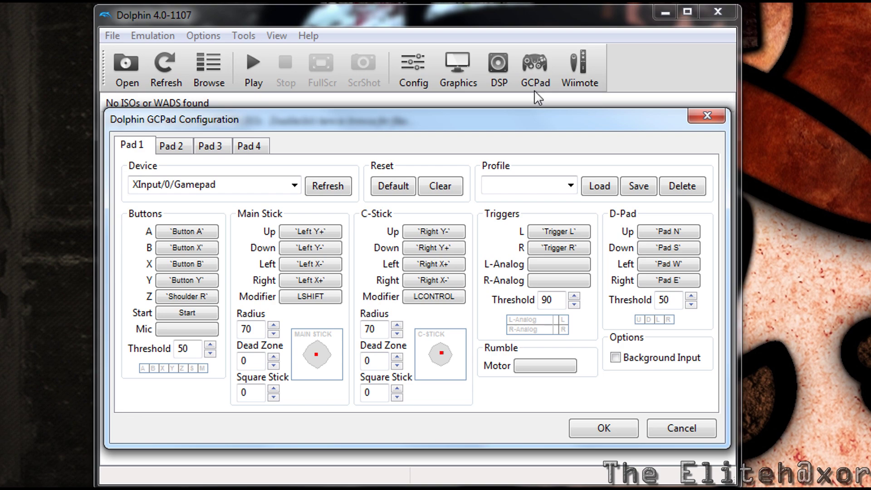
click(601, 424)
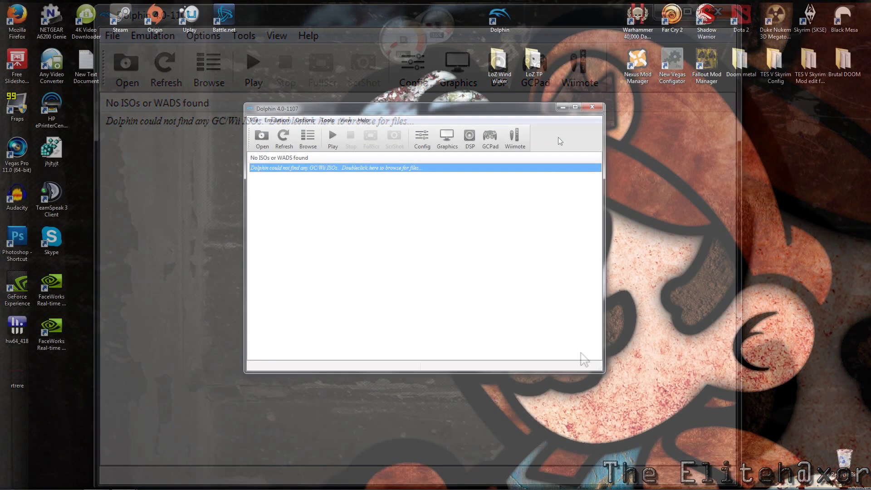